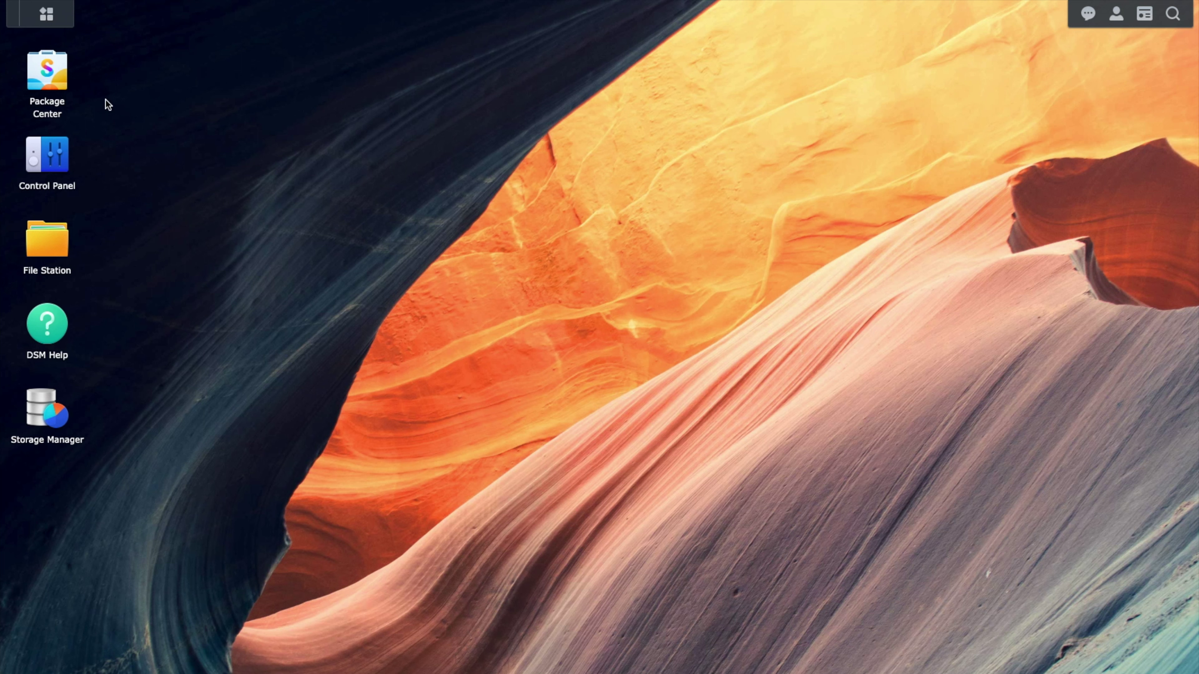
# Find 'docker' under All Packages in Package Center, install it, and close Package Center.
pyautogui.click(53, 76)
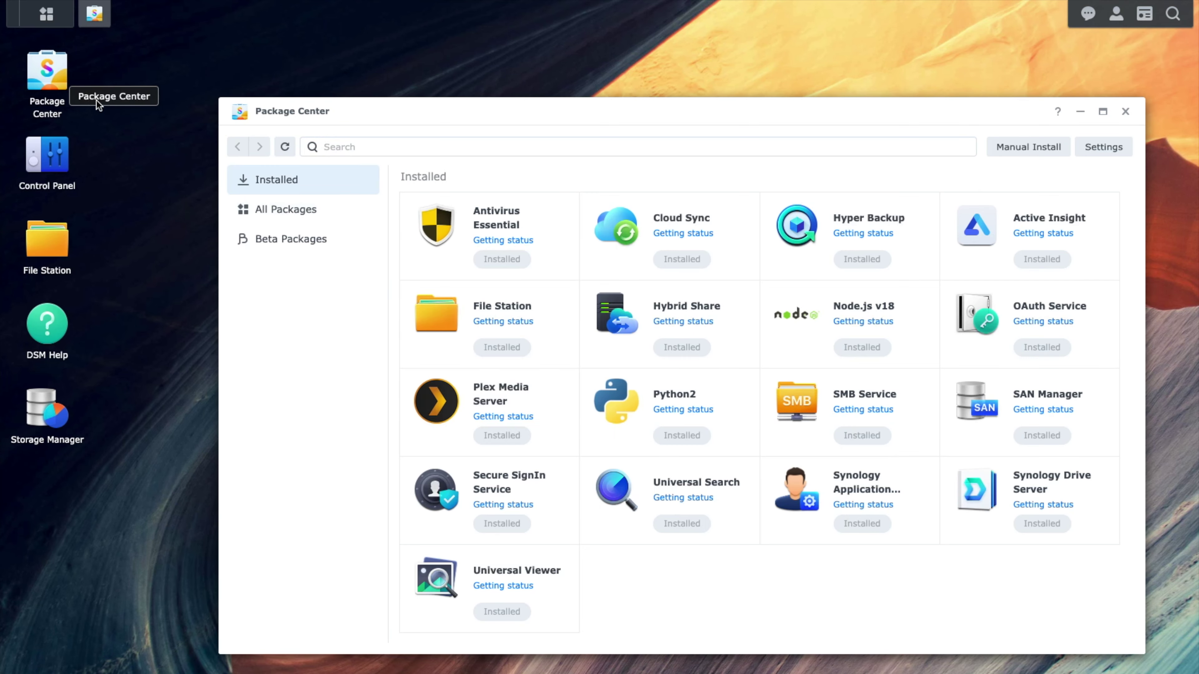
pyautogui.click(288, 222)
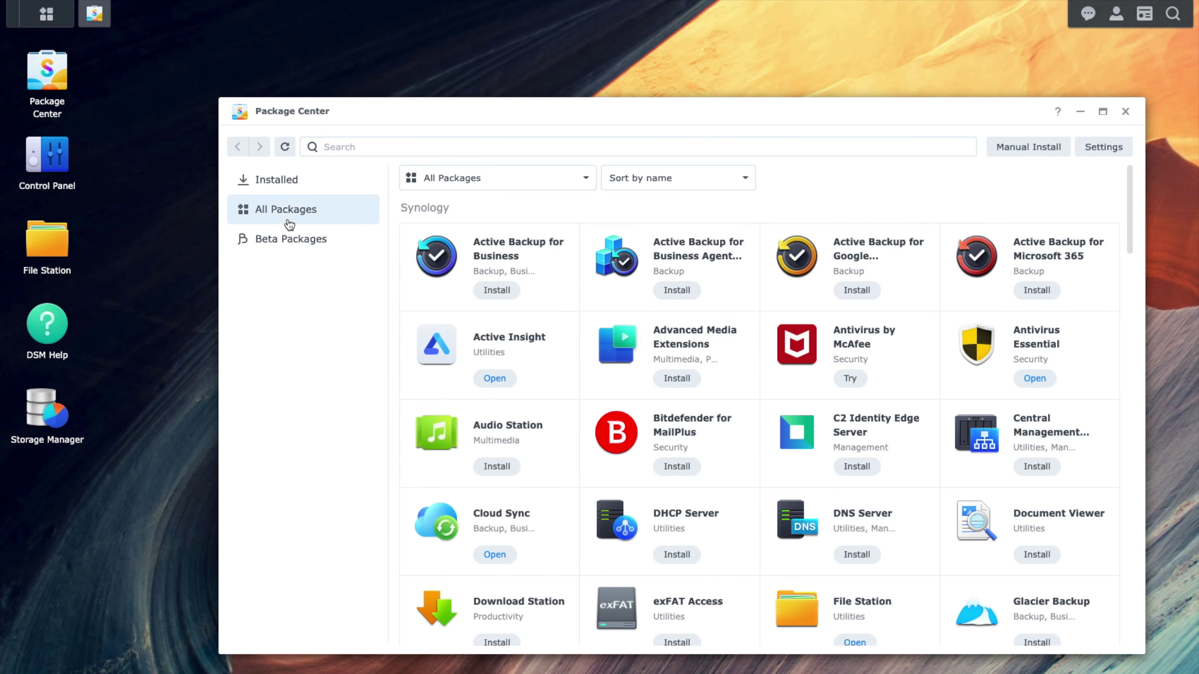
pyautogui.click(350, 146)
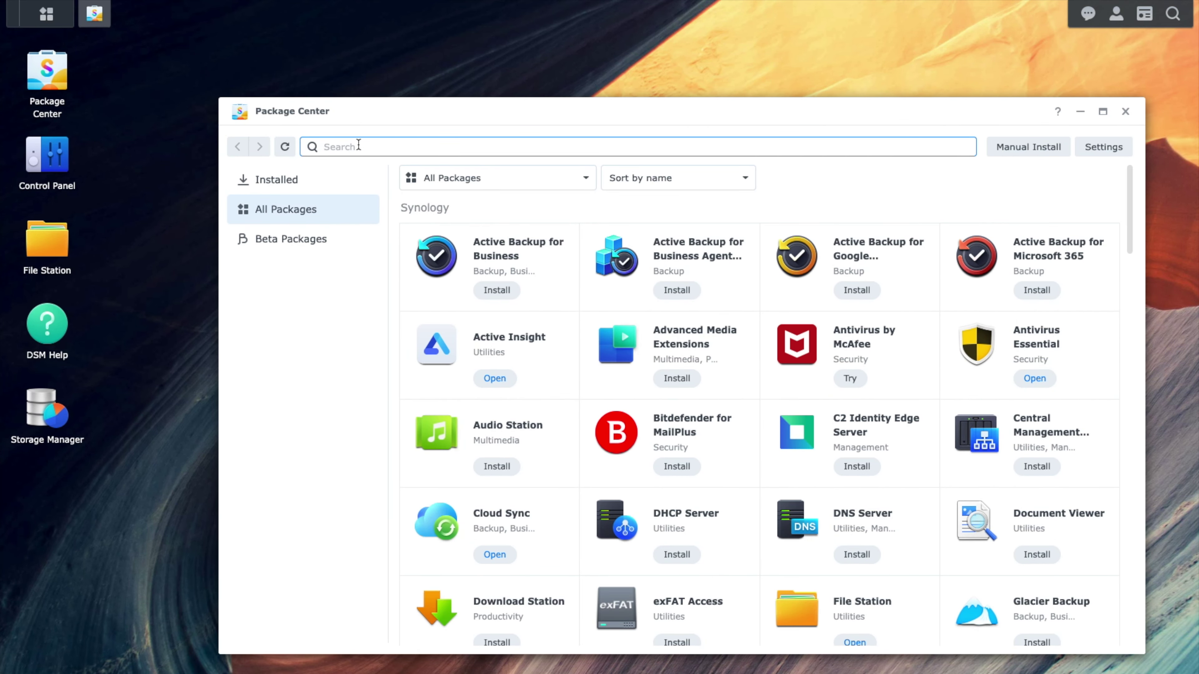
pyautogui.write('docker')
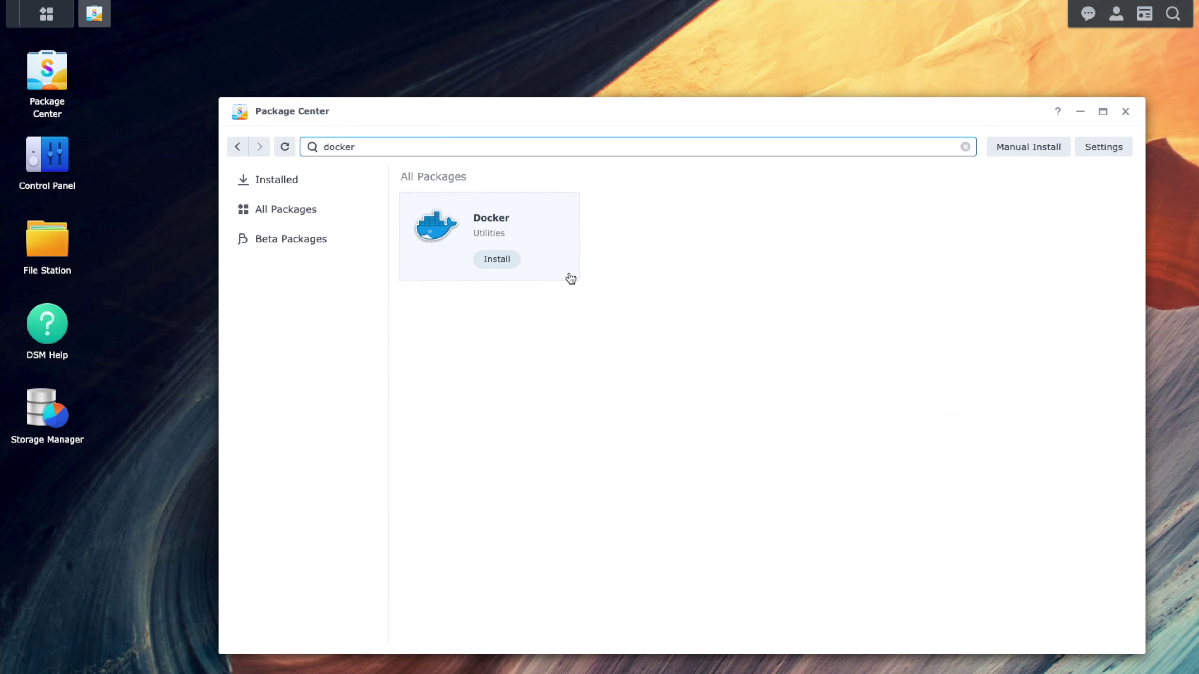
pyautogui.click(499, 260)
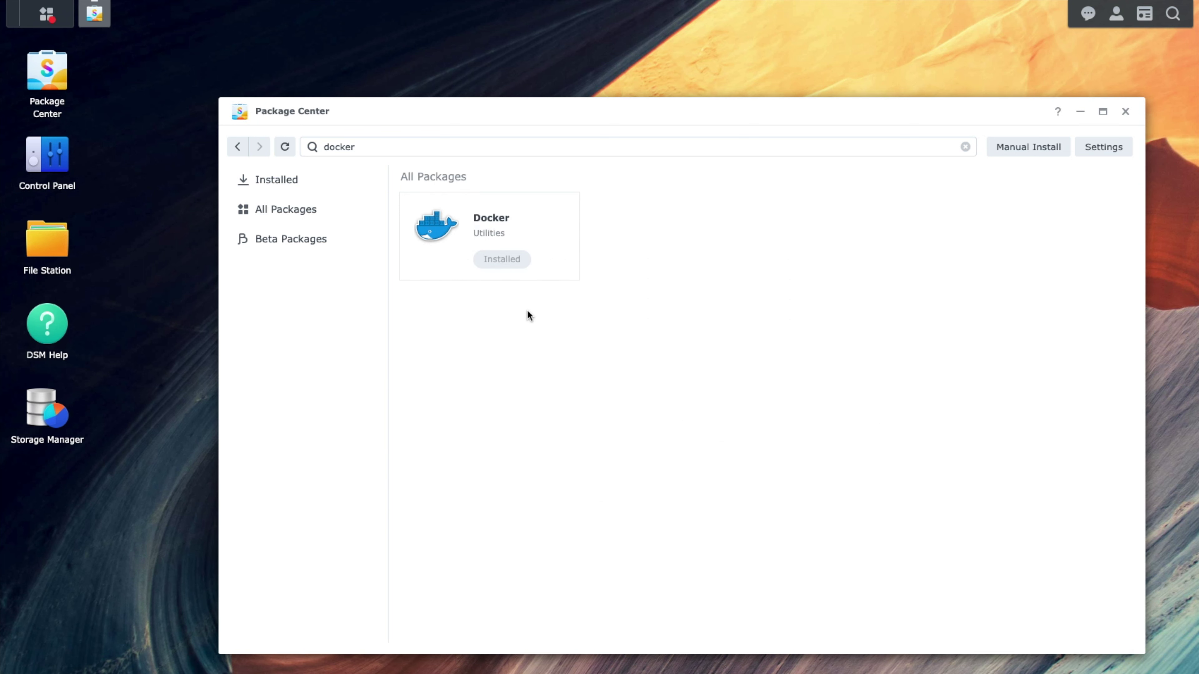
pyautogui.click(1122, 109)
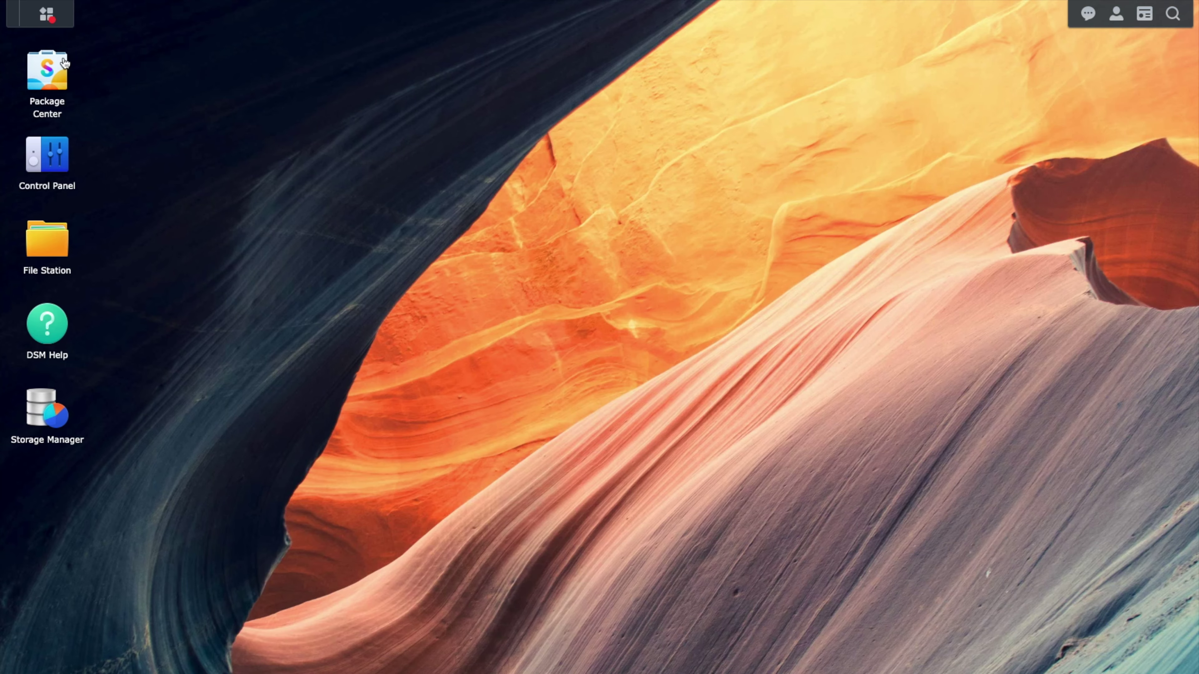
# Add a Docker shortcut to the desktop from the Main Menu and launch Docker from it.
pyautogui.click(46, 14)
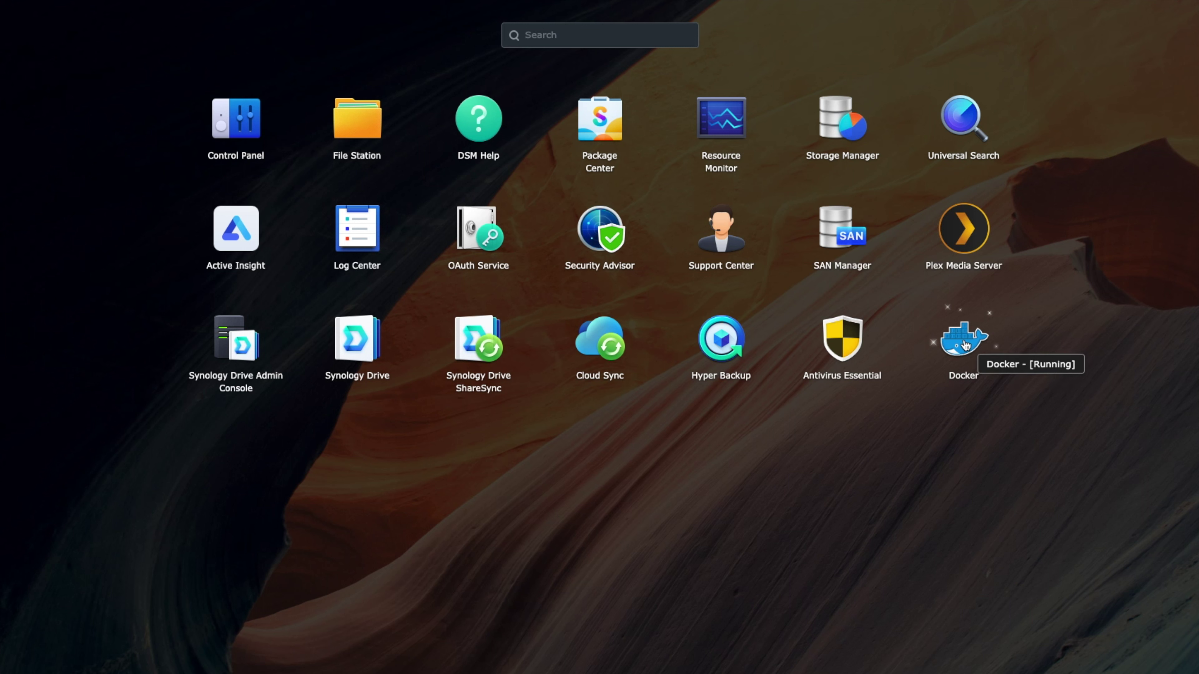
pyautogui.rightClick(977, 353)
pyautogui.click(1005, 362)
pyautogui.click(655, 541)
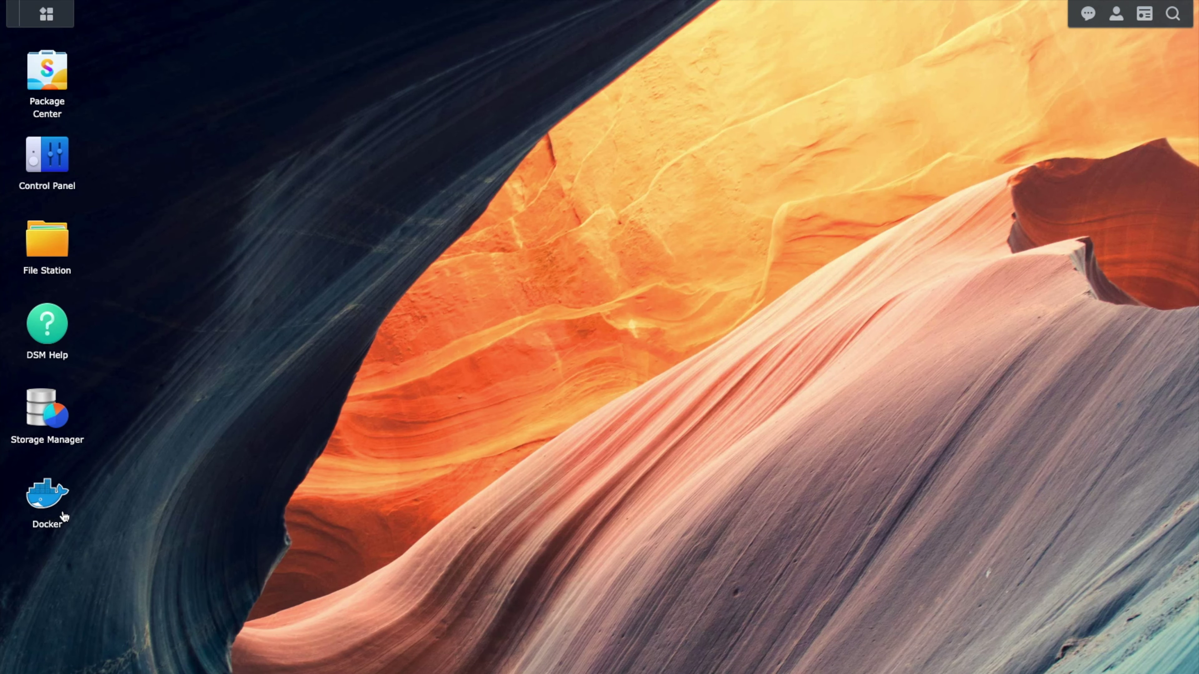
pyautogui.click(48, 498)
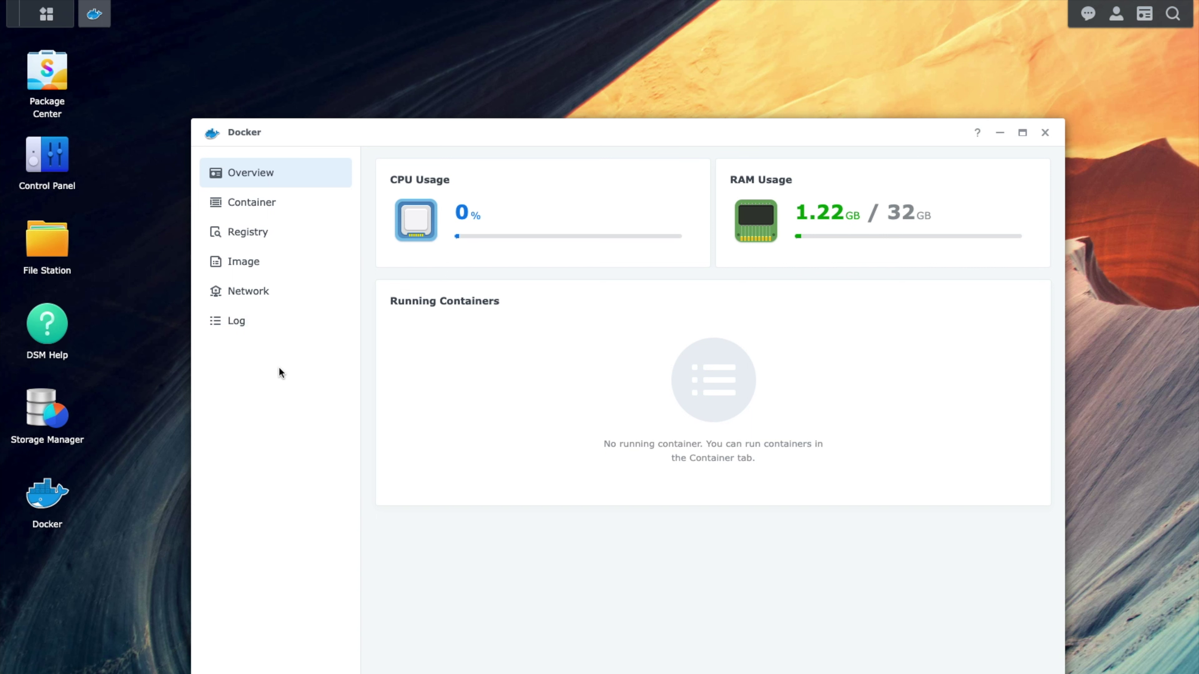
# Search the Docker registry for 'iperf3' and download the networkstatic/iperf3 image.
pyautogui.click(273, 235)
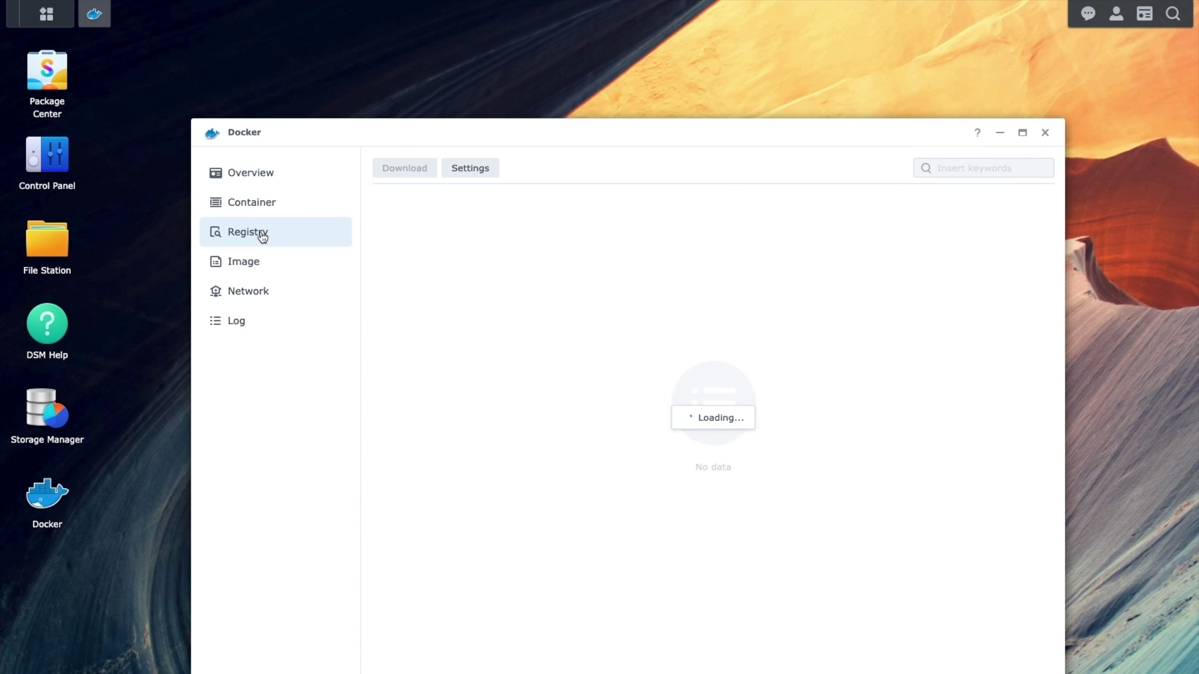
pyautogui.click(964, 168)
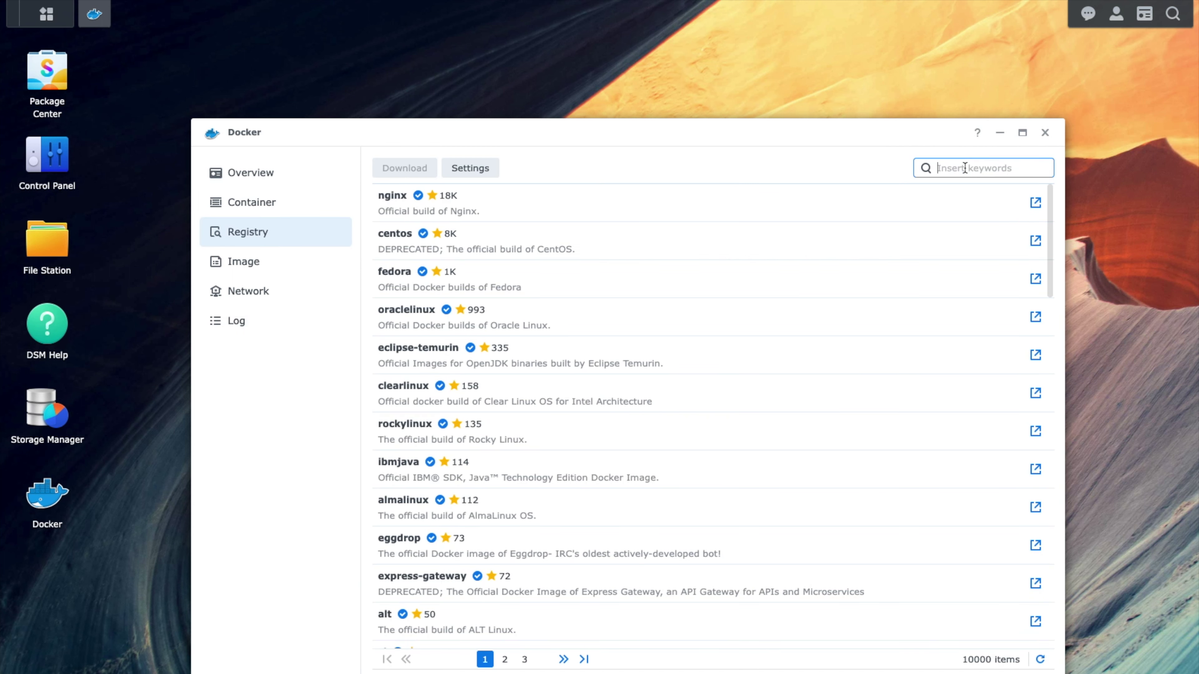
pyautogui.write('iperf3')
pyautogui.press('Return')
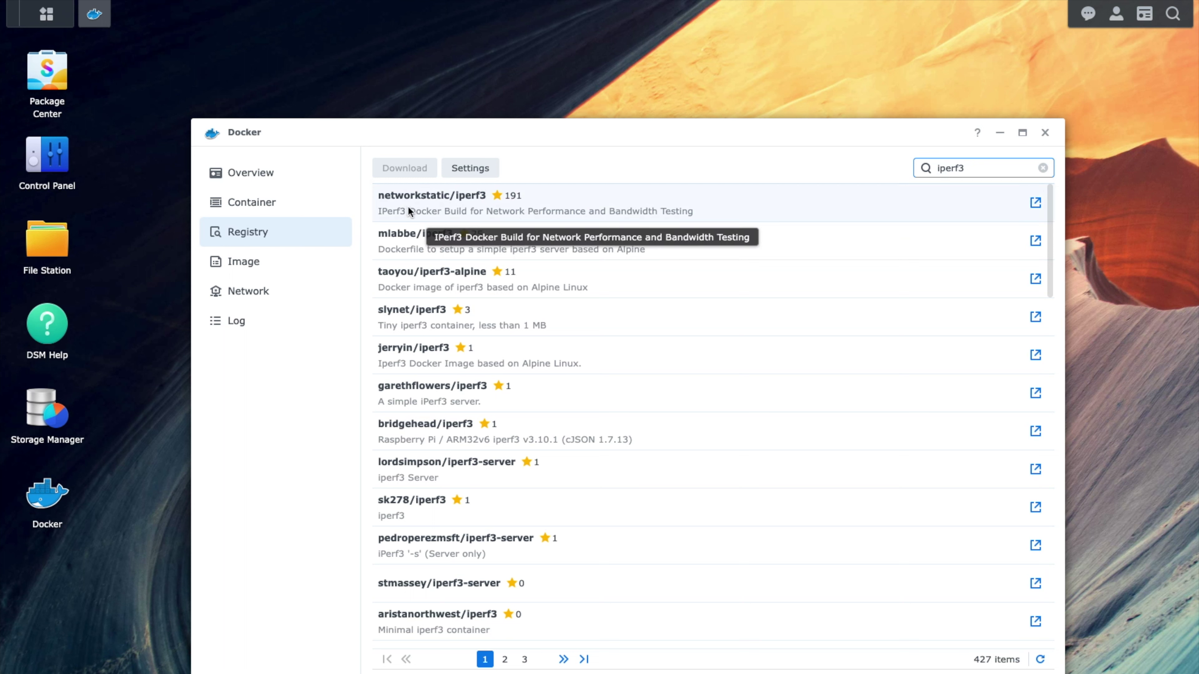
pyautogui.click(664, 208)
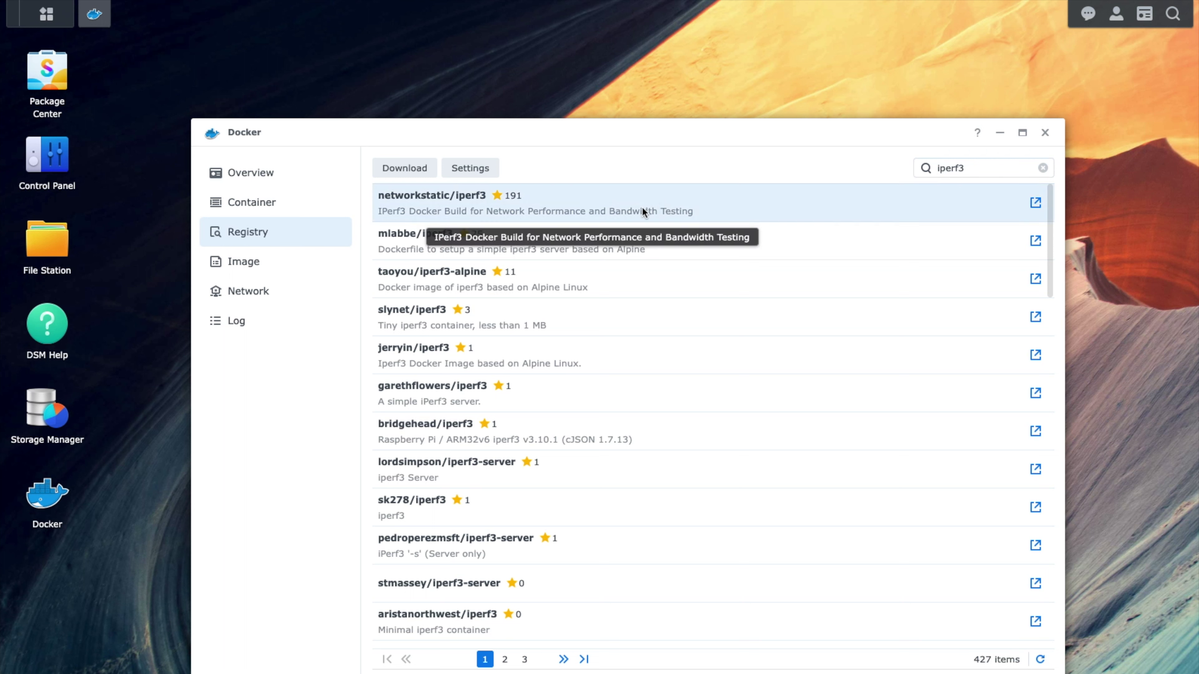
pyautogui.click(416, 172)
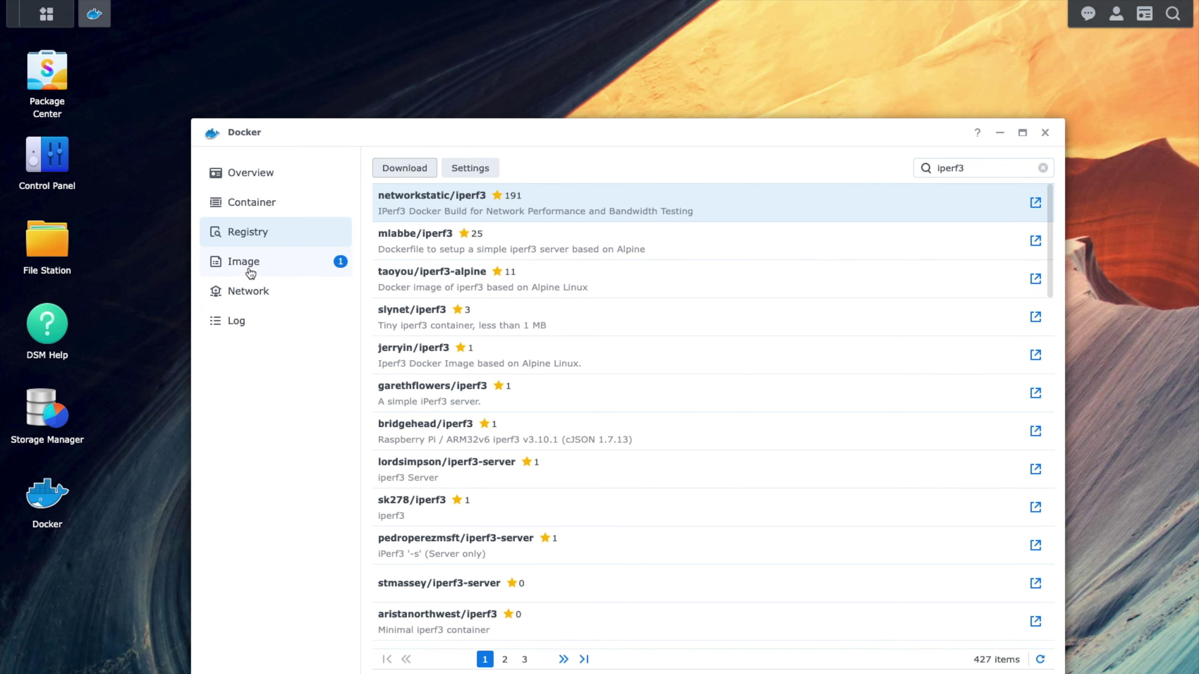
# Launch a container from networkstatic/iperf3:latest using the same network as the Docker host.
pyautogui.click(259, 270)
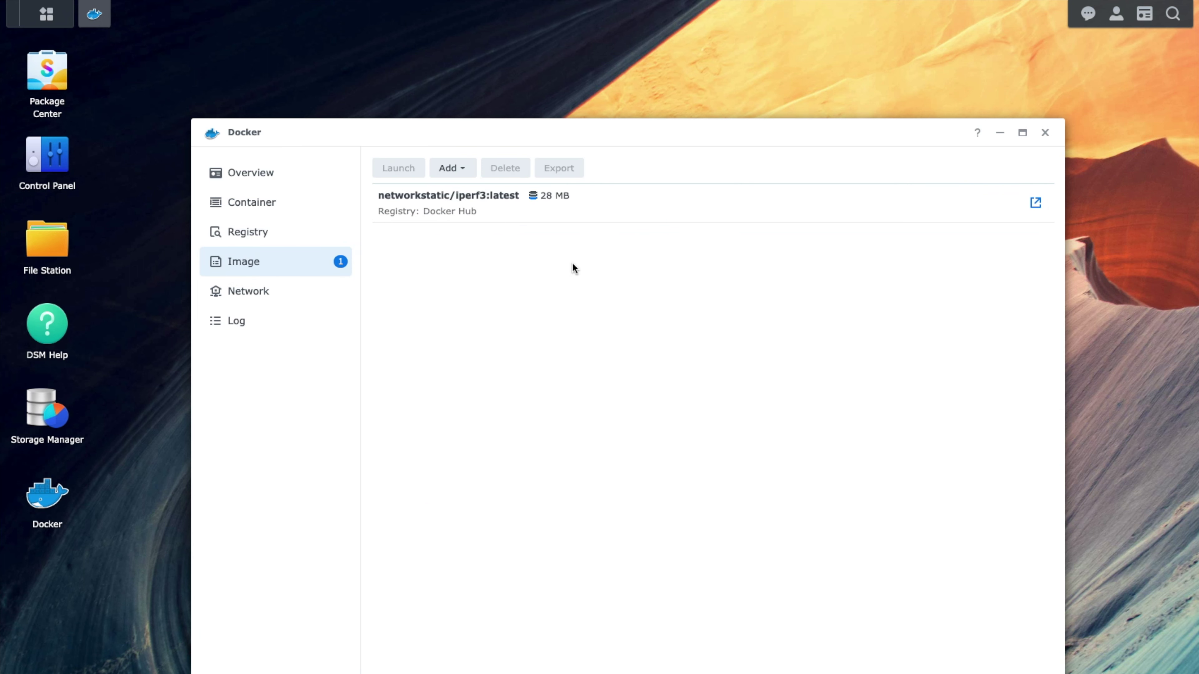
pyautogui.click(600, 213)
pyautogui.click(404, 169)
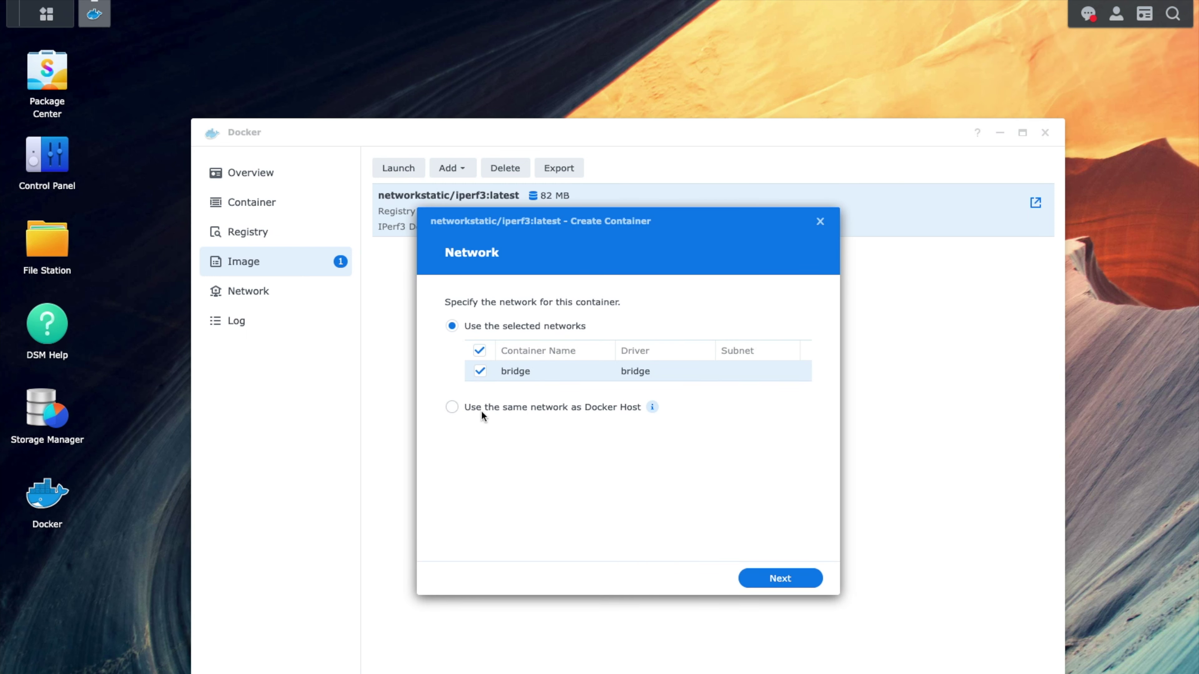
pyautogui.click(523, 407)
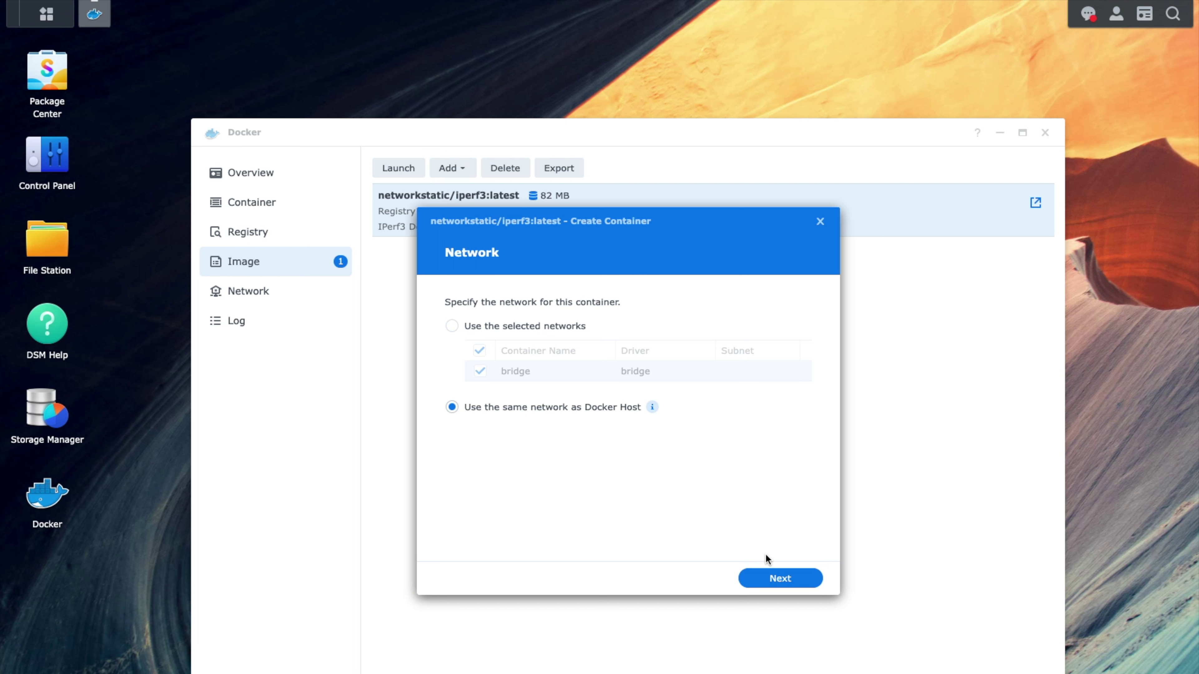
pyautogui.click(784, 585)
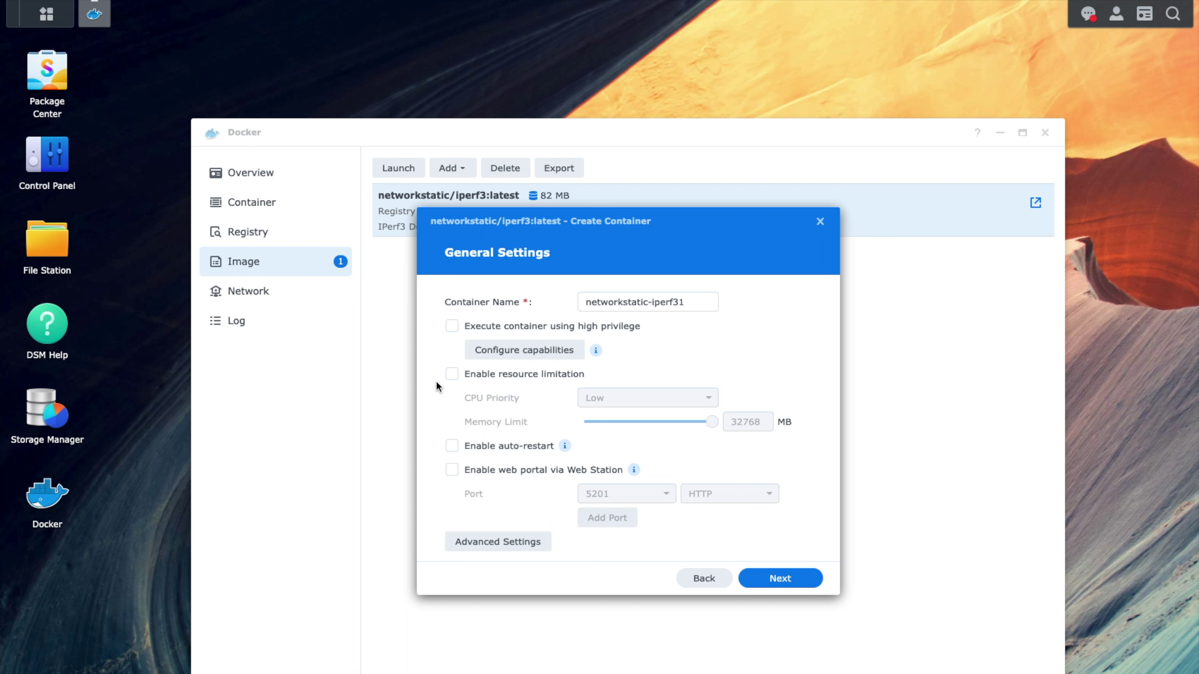
# Turn on resource limitation, choose High CPU priority, and drag the memory limit to 4309 MB.
pyautogui.click(453, 376)
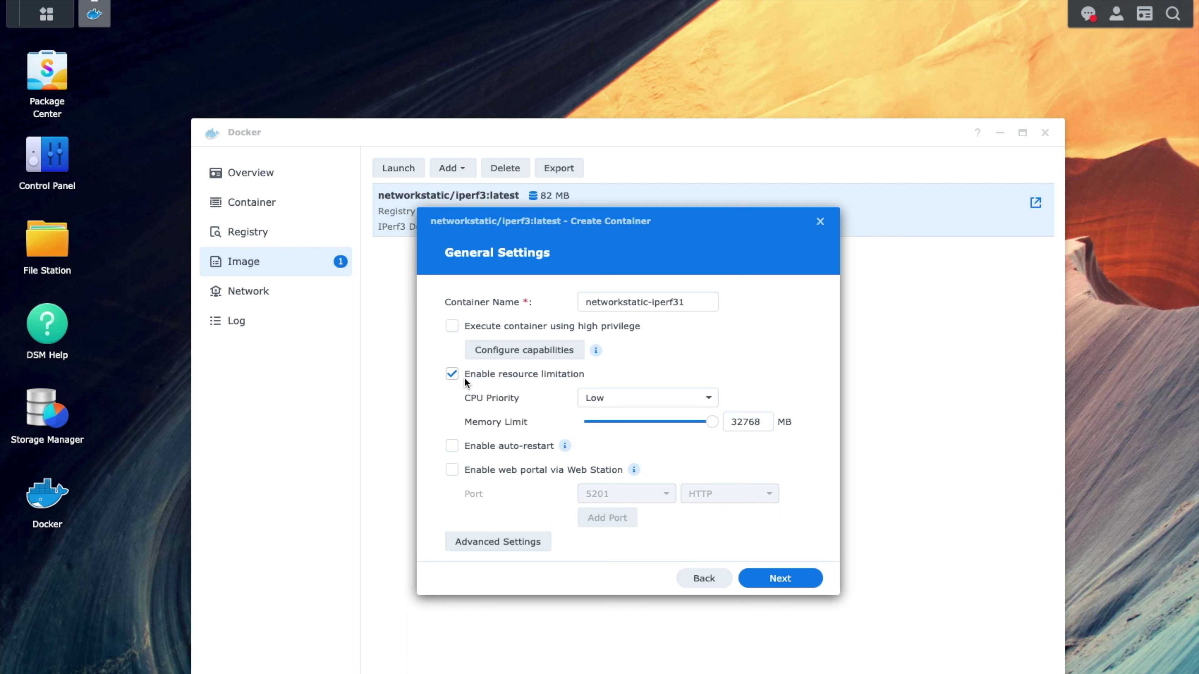
pyautogui.click(659, 406)
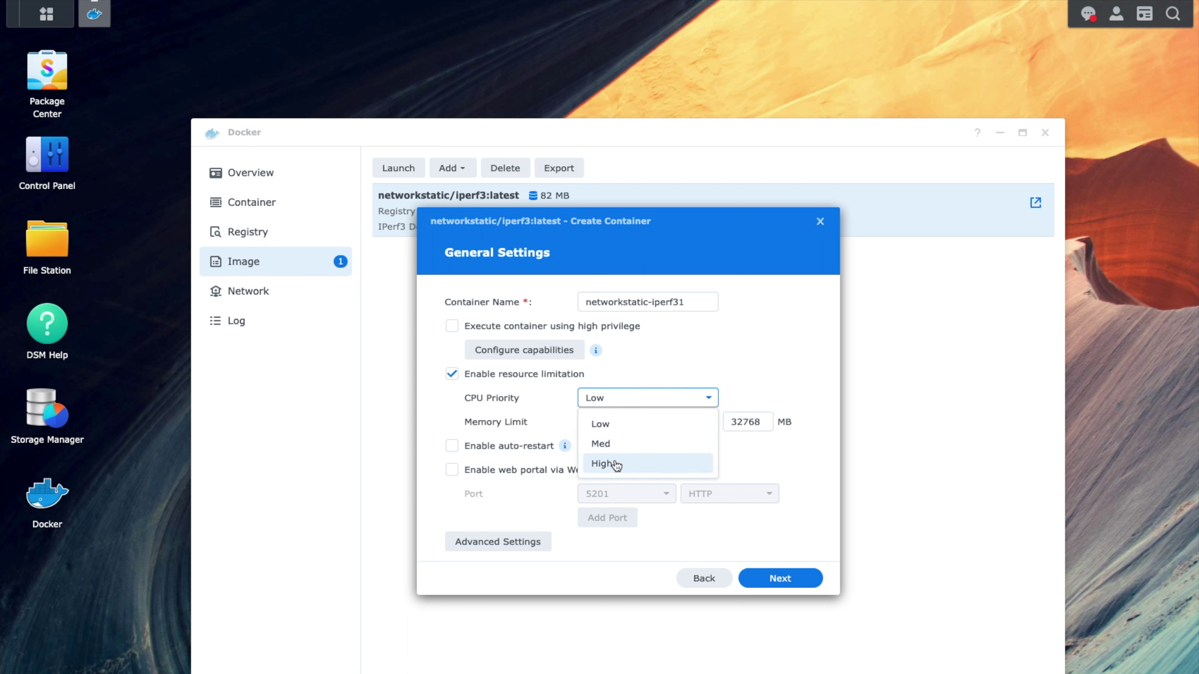
pyautogui.click(610, 467)
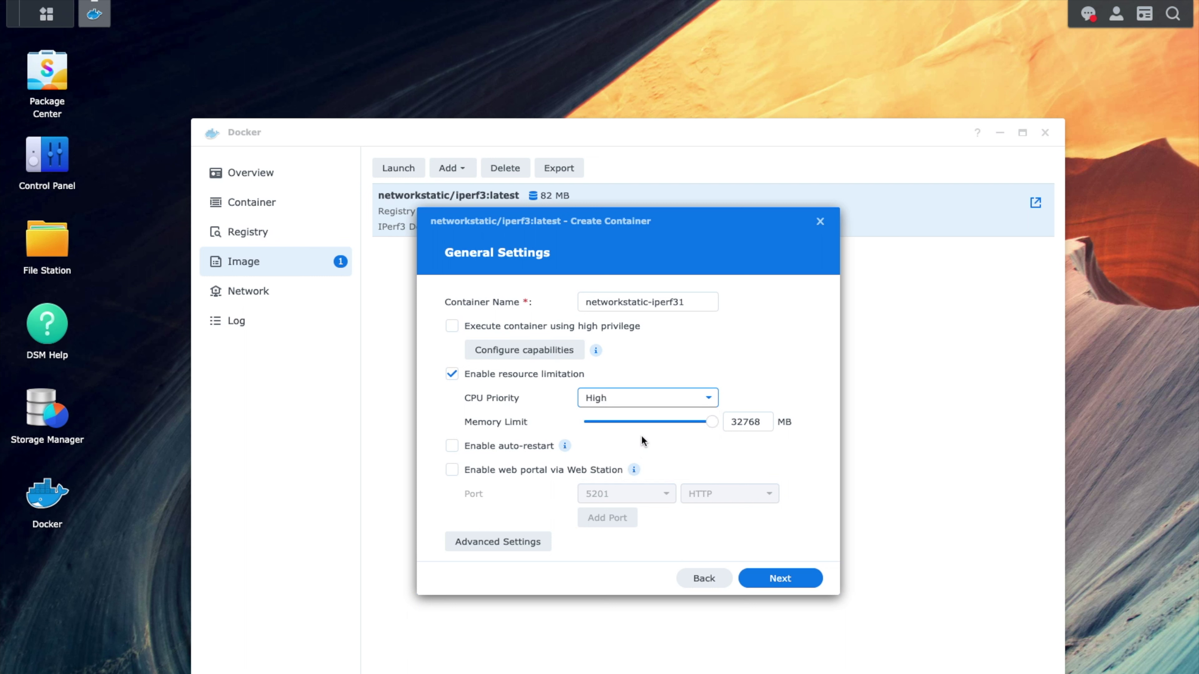
pyautogui.moveTo(716, 429); pyautogui.dragTo(605, 432)
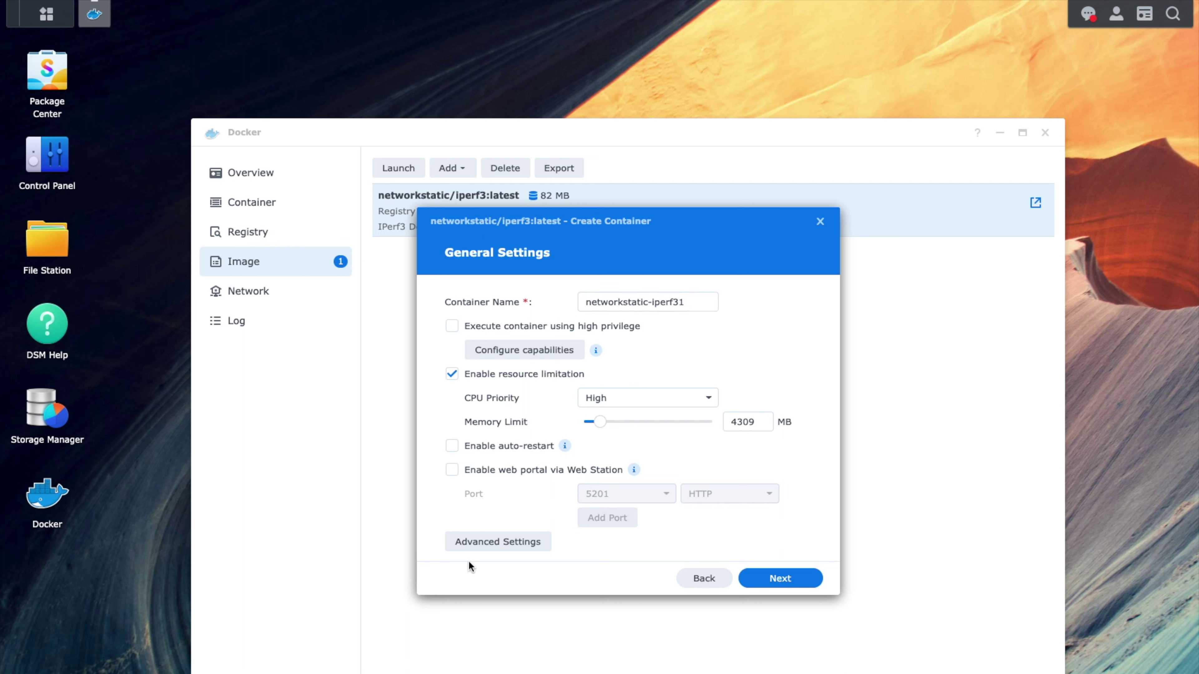
# Enter --server as the container's execution command in Advanced Settings and save it.
pyautogui.click(502, 543)
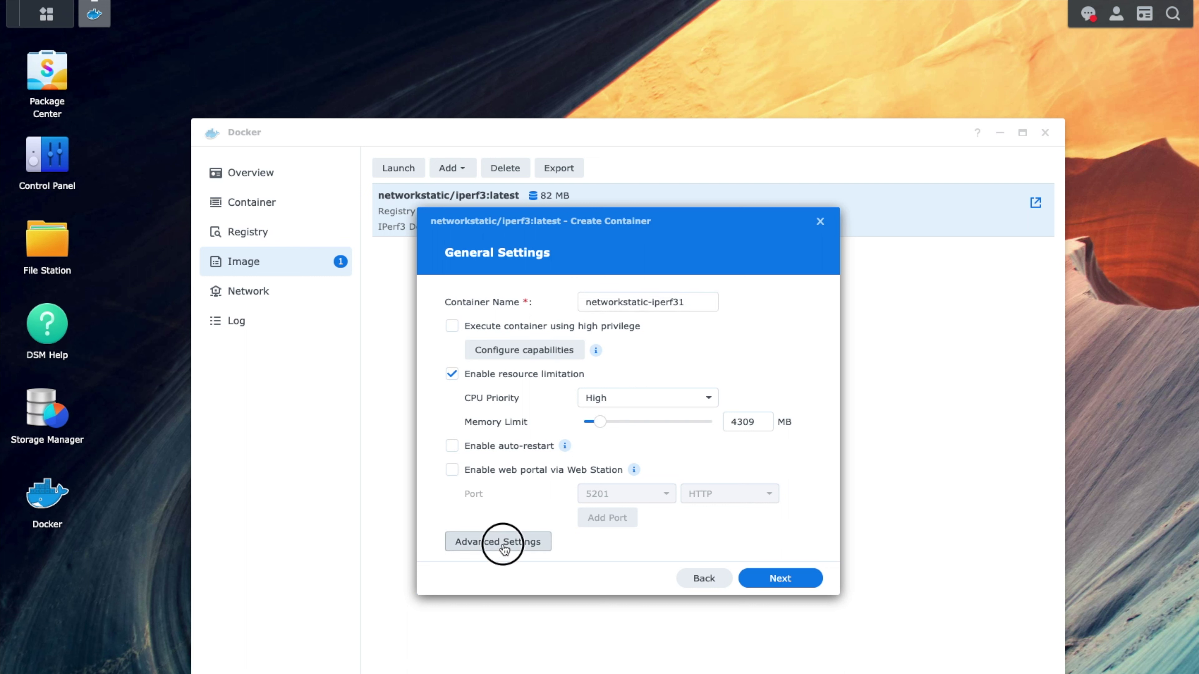
pyautogui.click(596, 259)
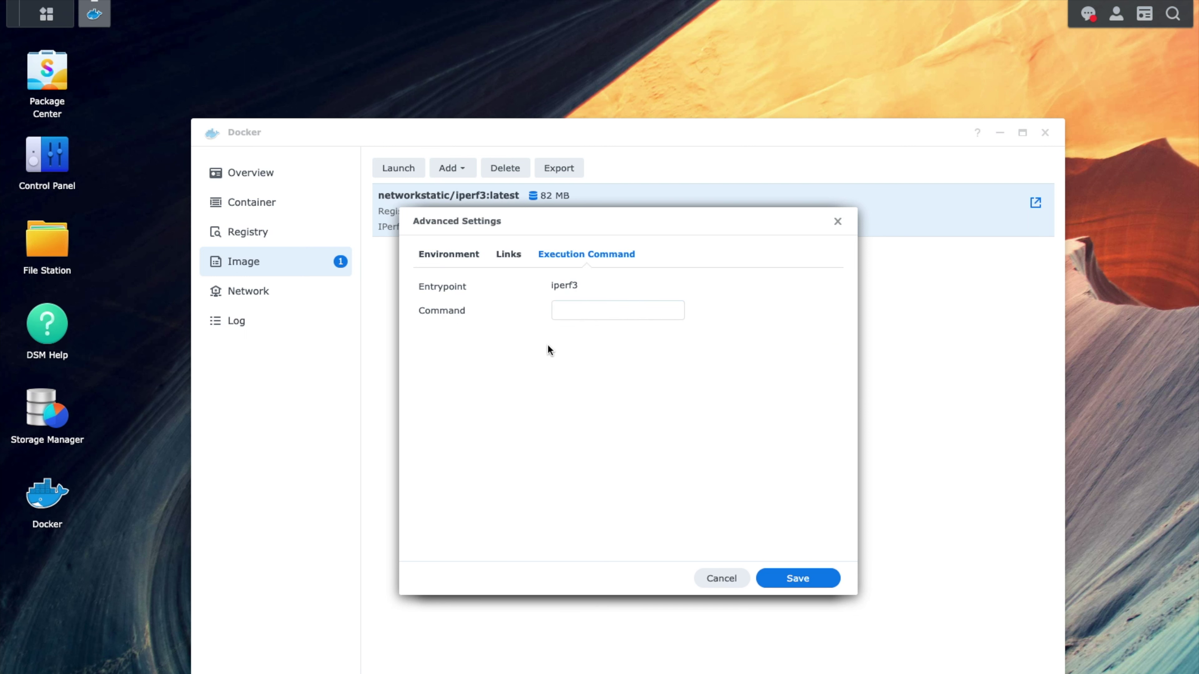
pyautogui.click(571, 311)
pyautogui.write('--server')
pyautogui.click(691, 432)
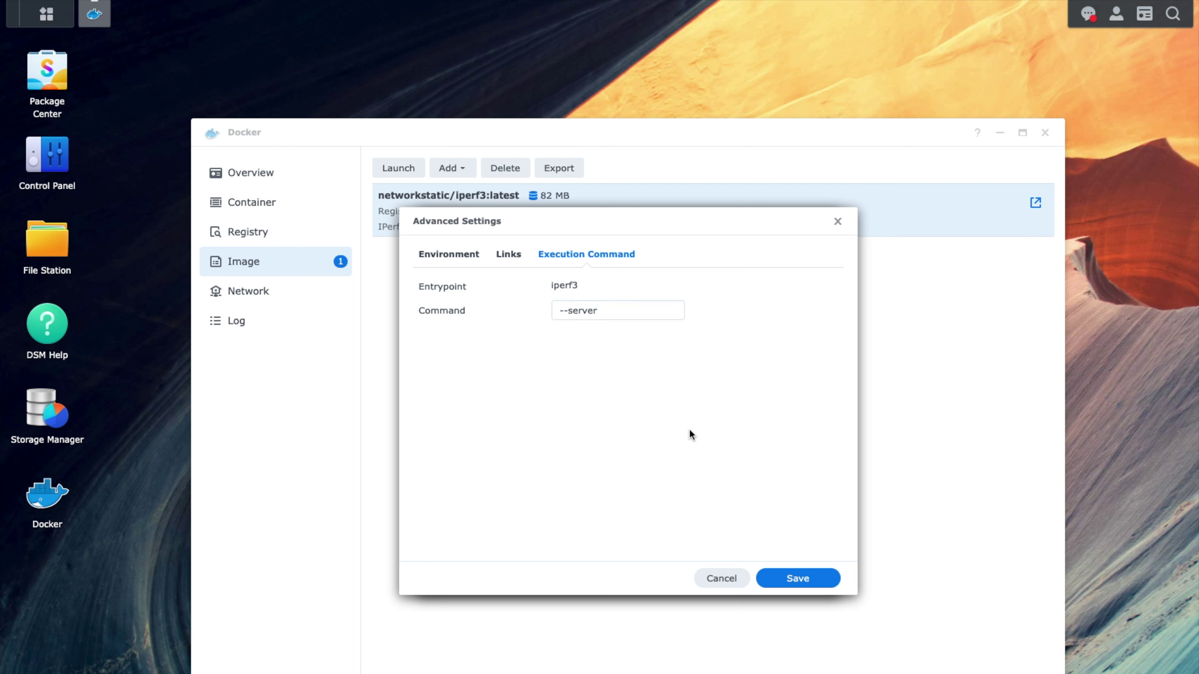
pyautogui.click(797, 579)
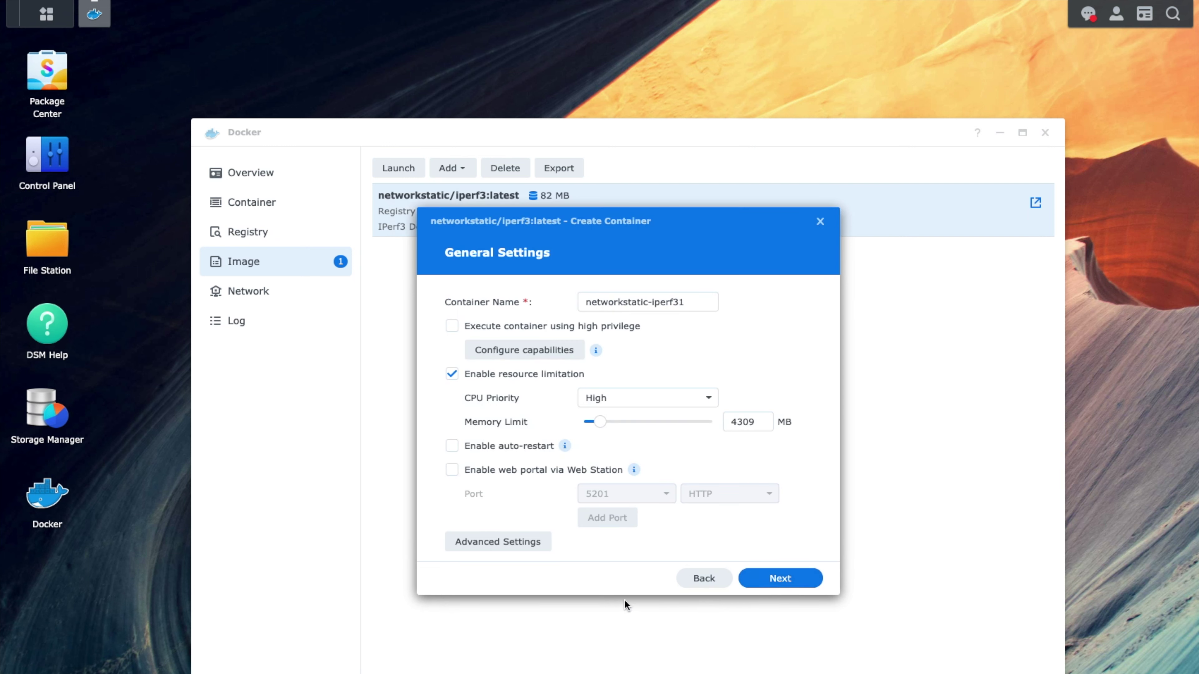
# Finish the wizard without volume mappings, check networkstatic-iperf31 is running, then close Docker.
pyautogui.click(780, 585)
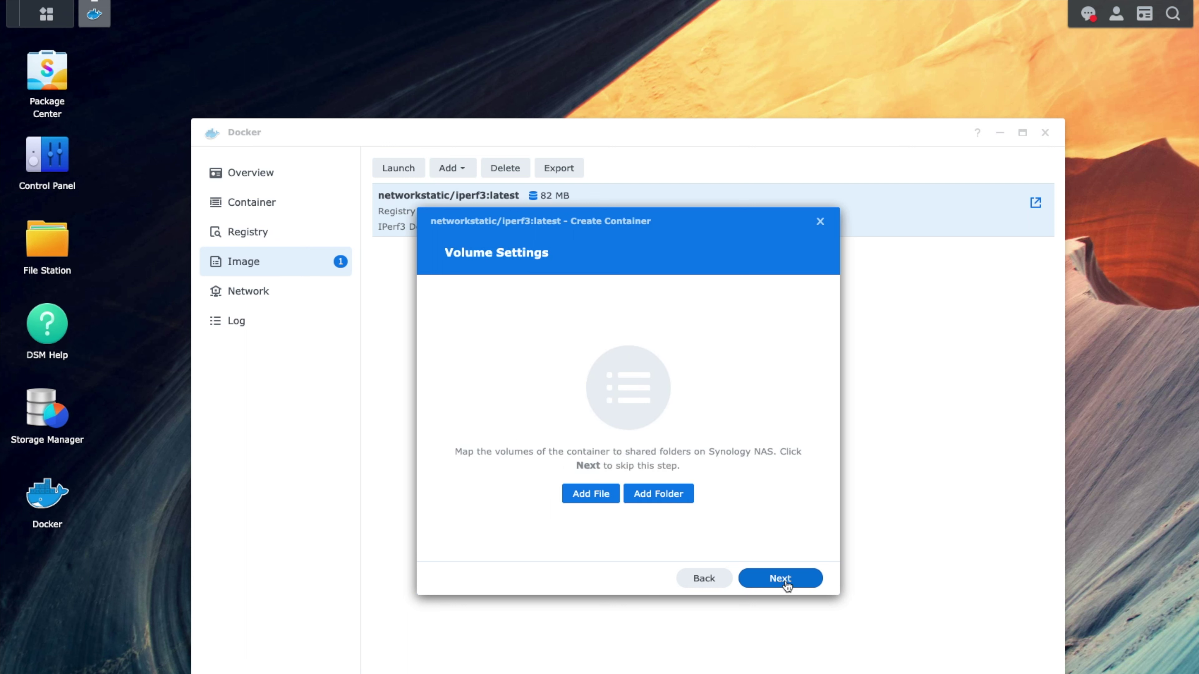
pyautogui.click(786, 584)
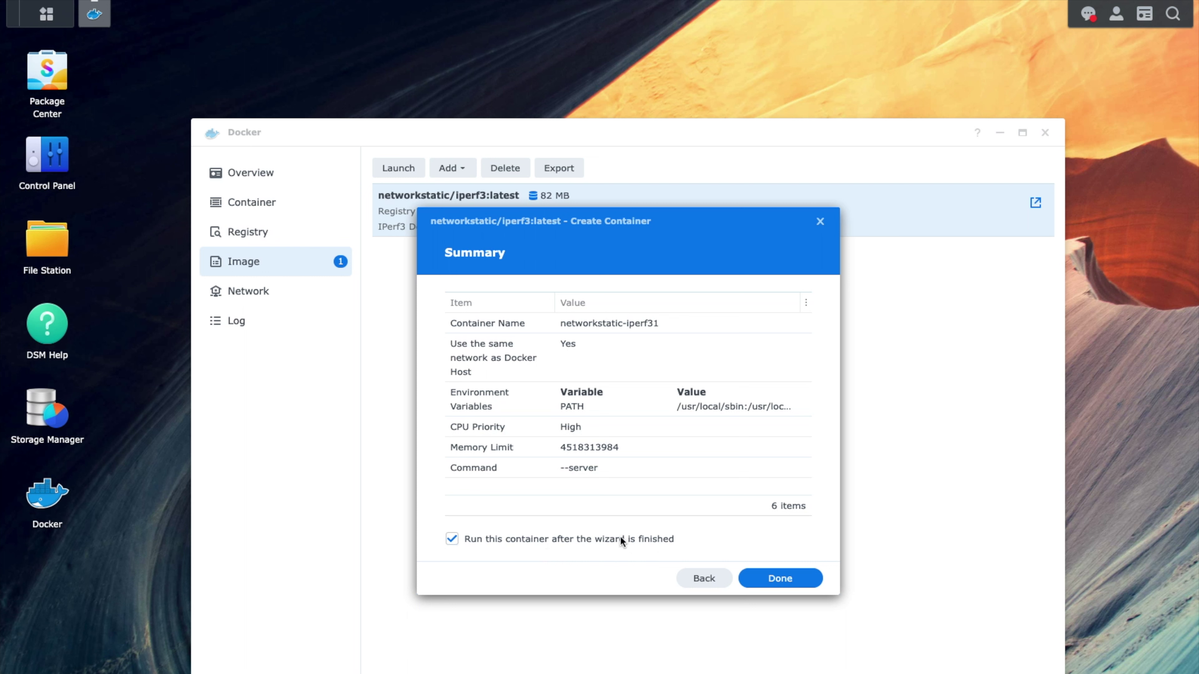
pyautogui.click(781, 580)
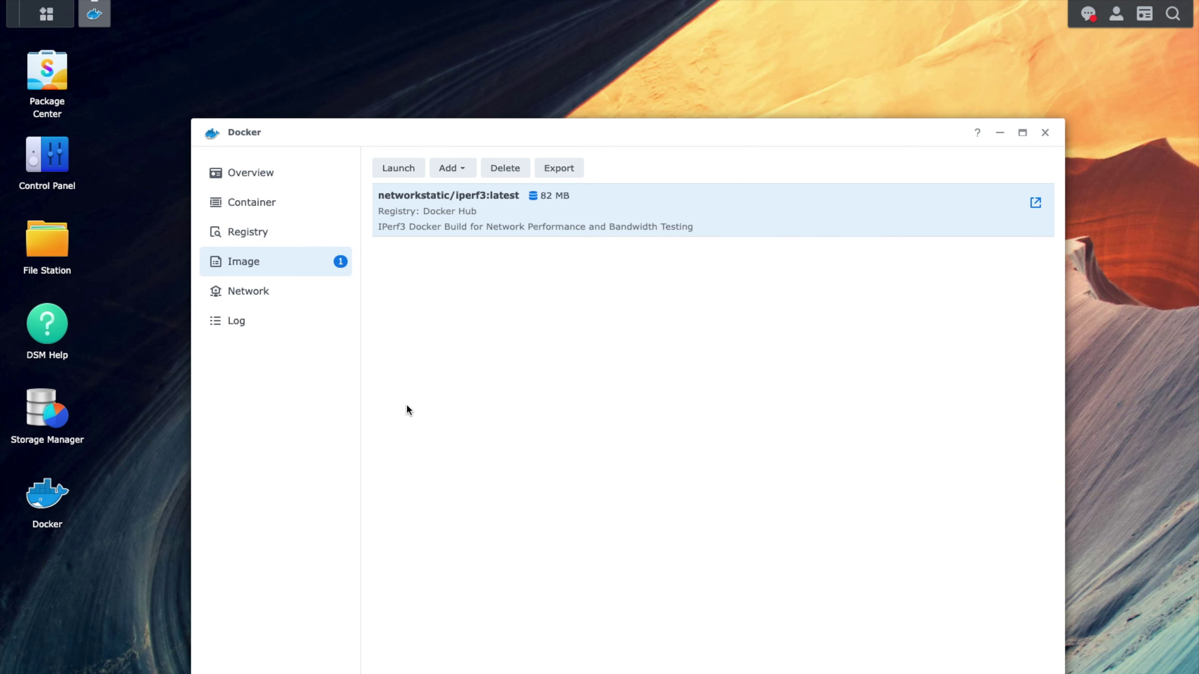
pyautogui.click(271, 209)
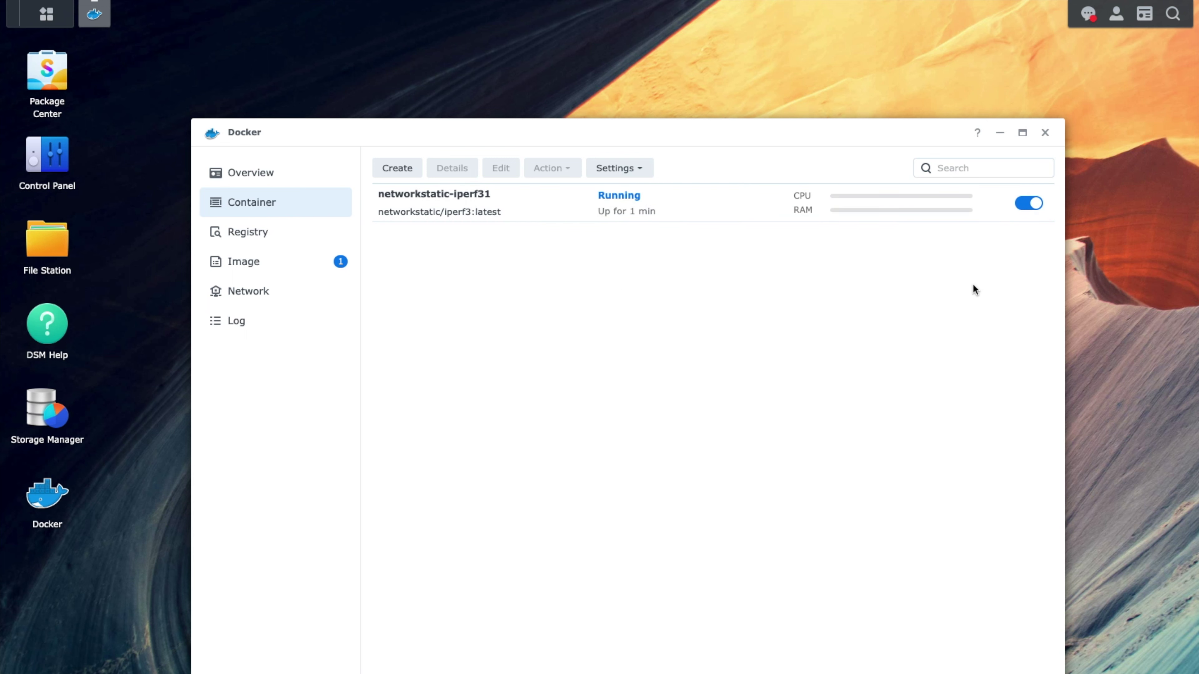
pyautogui.click(1045, 133)
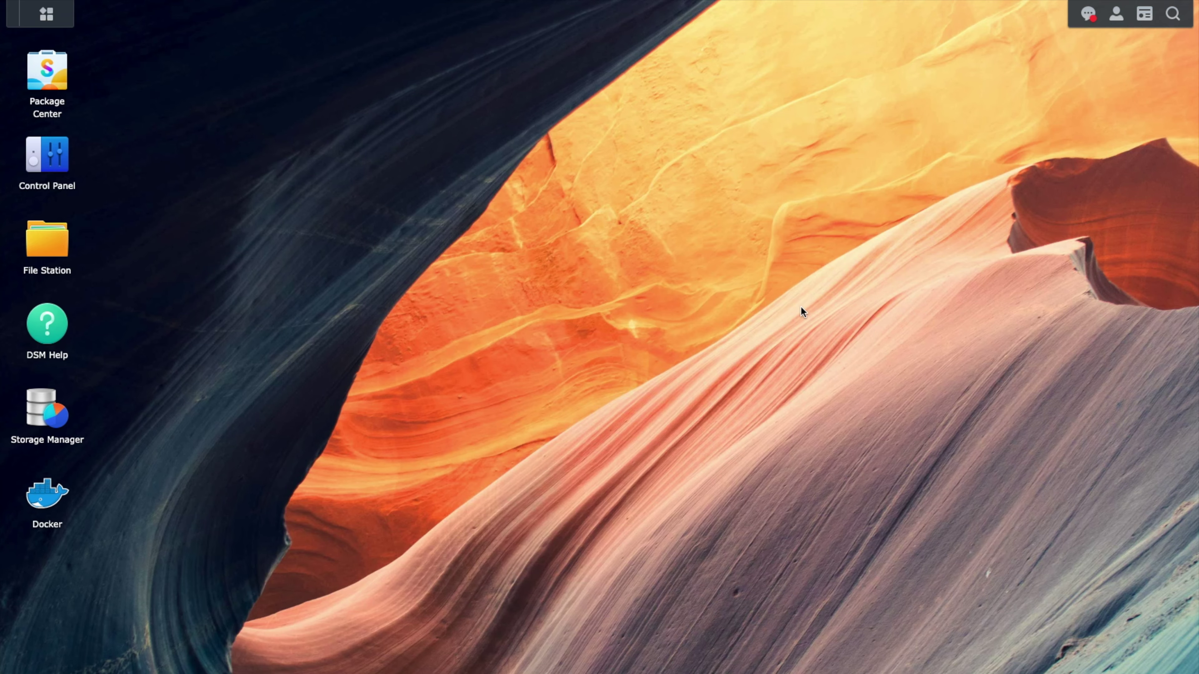